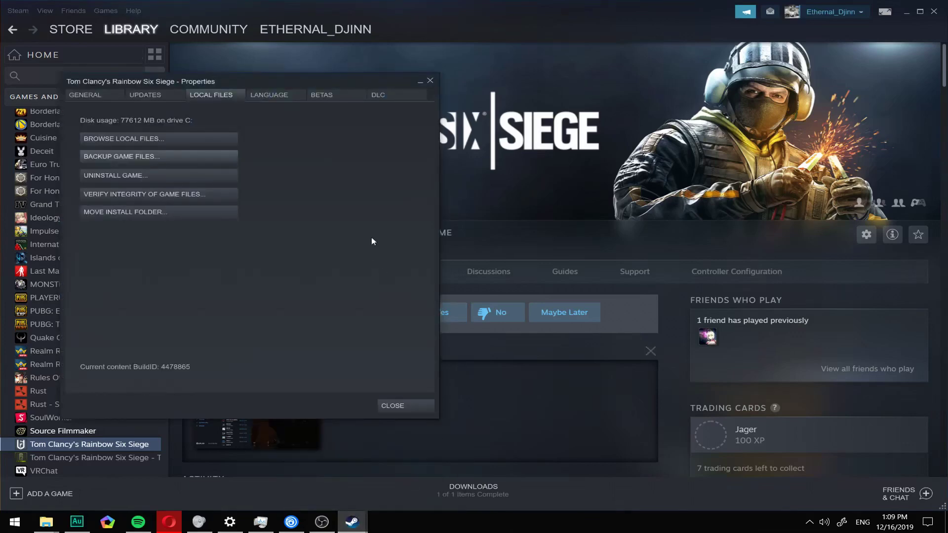
Step: Move Rainbow Six Siege's Properties aside, review its Updates settings, and close Properties
{"action": "left_click_drag", "start_coordinate": [342, 81], "coordinate": [516, 73]}
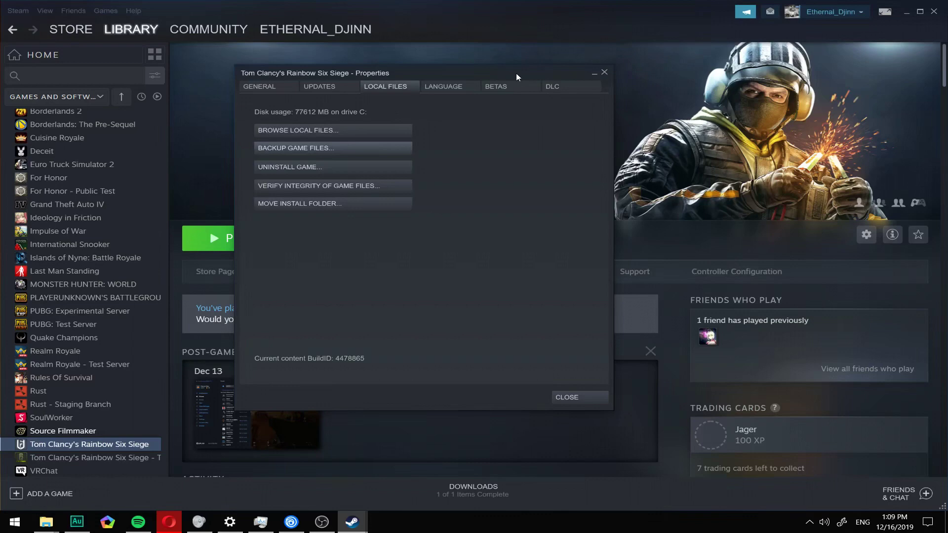
{"action": "left_click", "coordinate": [356, 88]}
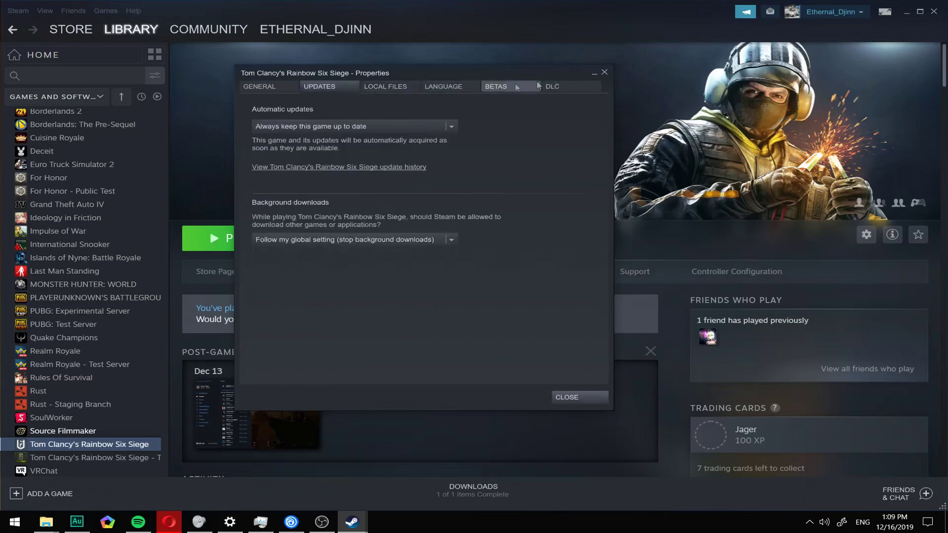
{"action": "left_click", "coordinate": [604, 73]}
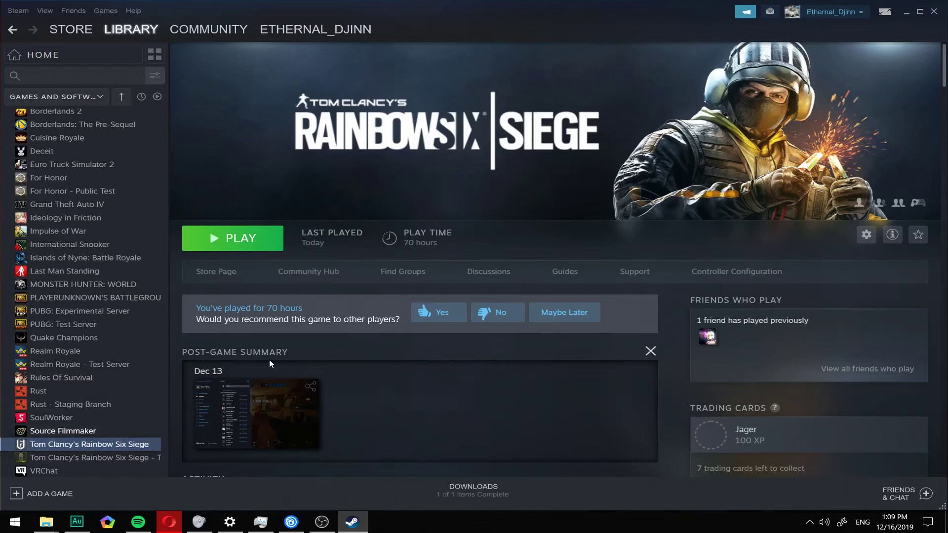
{"action": "mouse_move", "coordinate": [46, 522]}
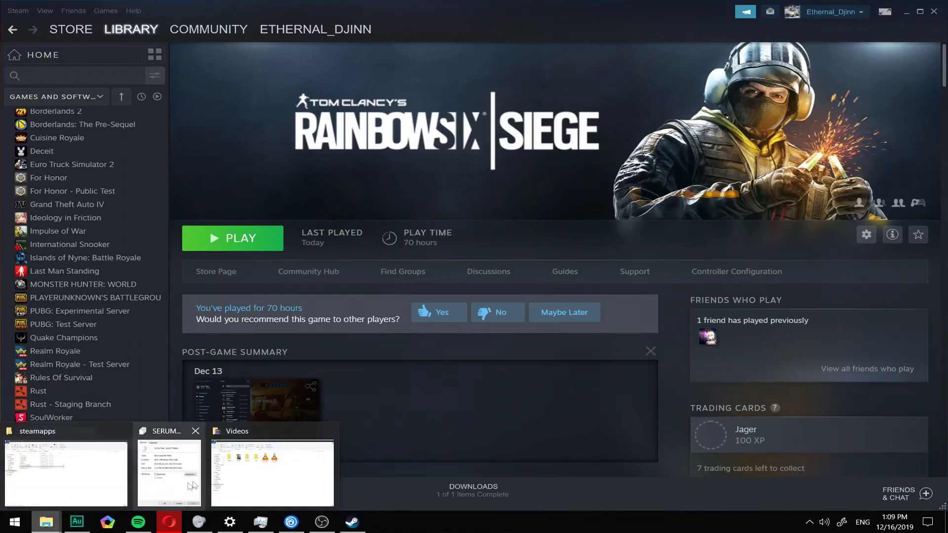
Step: Open the steamapps common folder in File Explorer, then return to Steam
{"action": "left_click", "coordinate": [298, 481]}
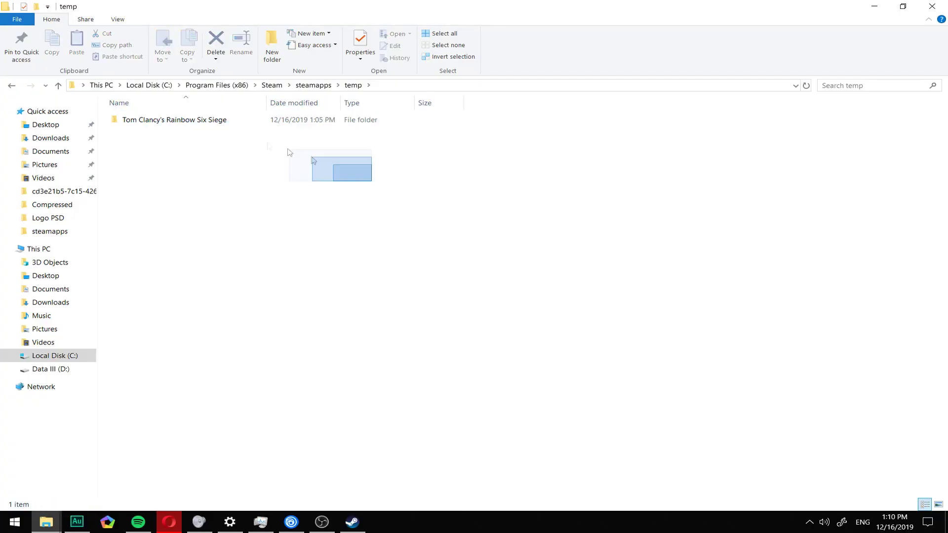
{"action": "left_click", "coordinate": [313, 85]}
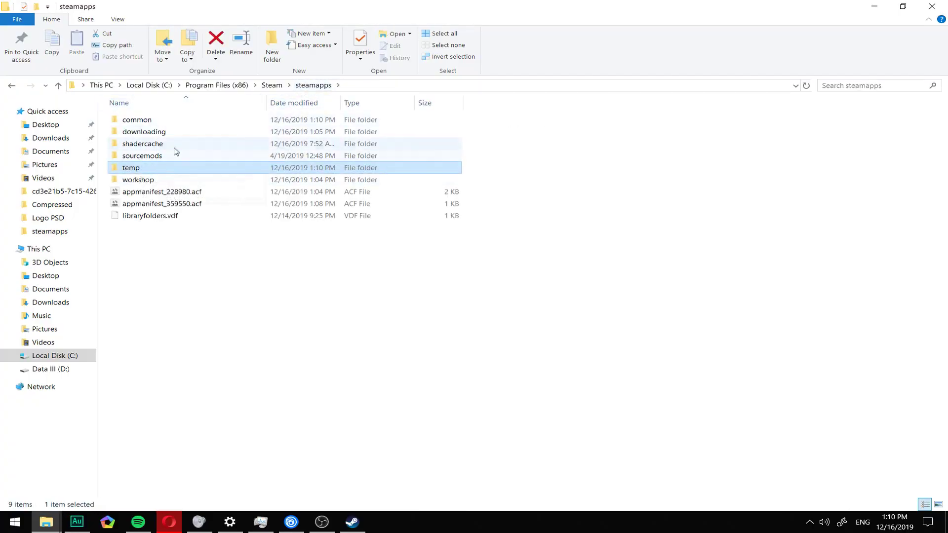
{"action": "double_click", "coordinate": [138, 120]}
{"action": "left_click", "coordinate": [350, 523]}
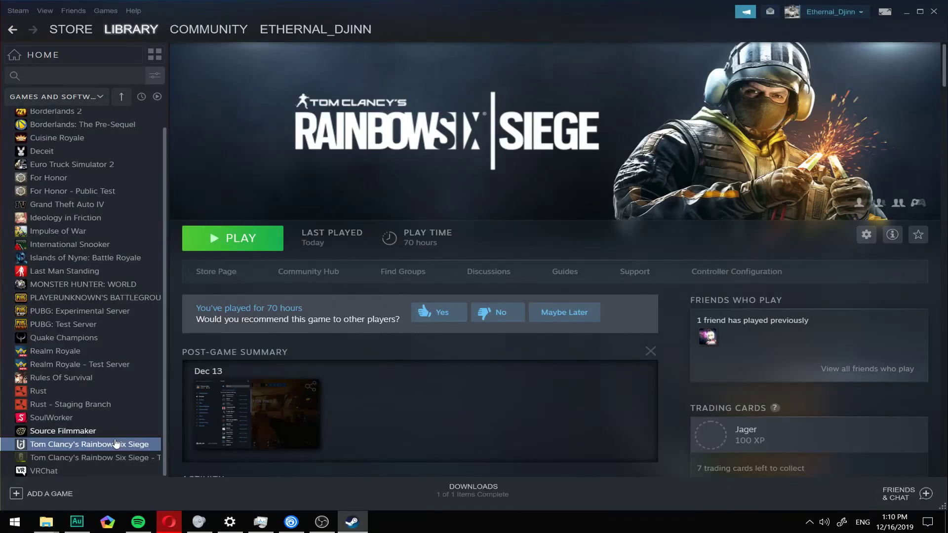
Step: Uninstall Rainbow Six Siege via Manage and bring Explorer back to steamapps
{"action": "right_click", "coordinate": [116, 444]}
{"action": "mouse_move", "coordinate": [140, 418]}
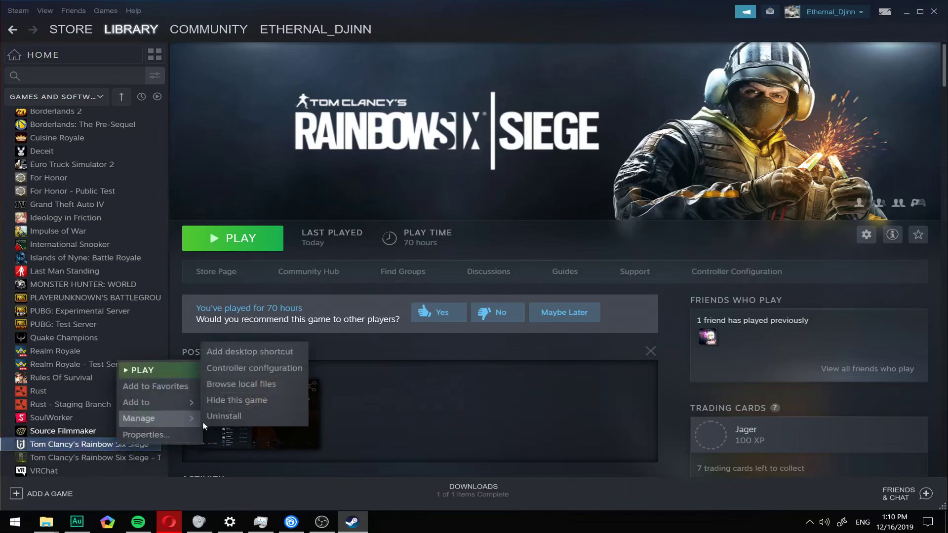
{"action": "left_click", "coordinate": [239, 415]}
{"action": "left_click", "coordinate": [426, 302]}
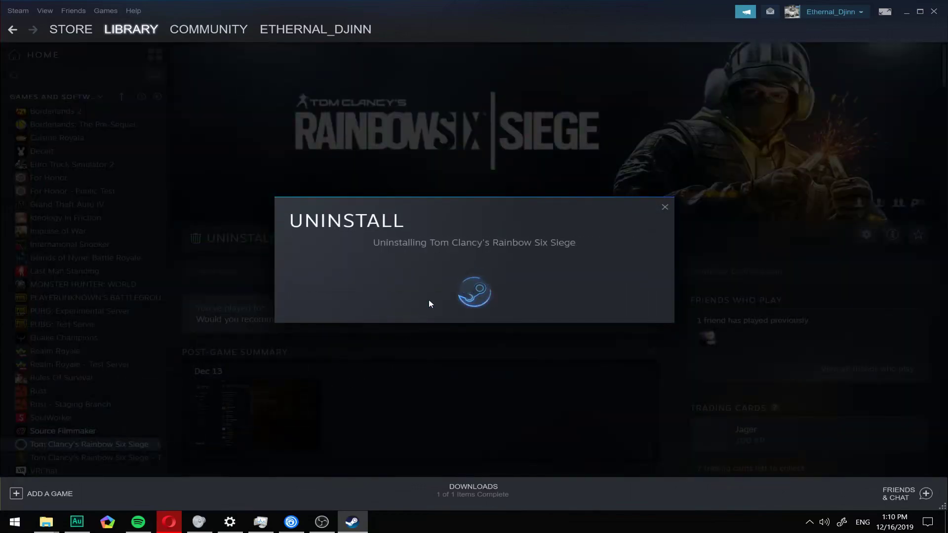
{"action": "key", "text": "alt+Tab"}
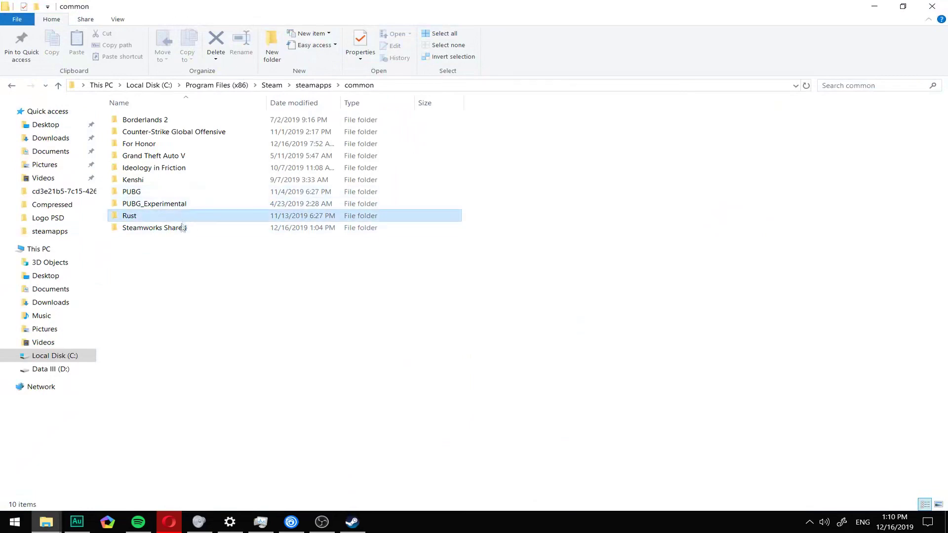
{"action": "left_click", "coordinate": [300, 85]}
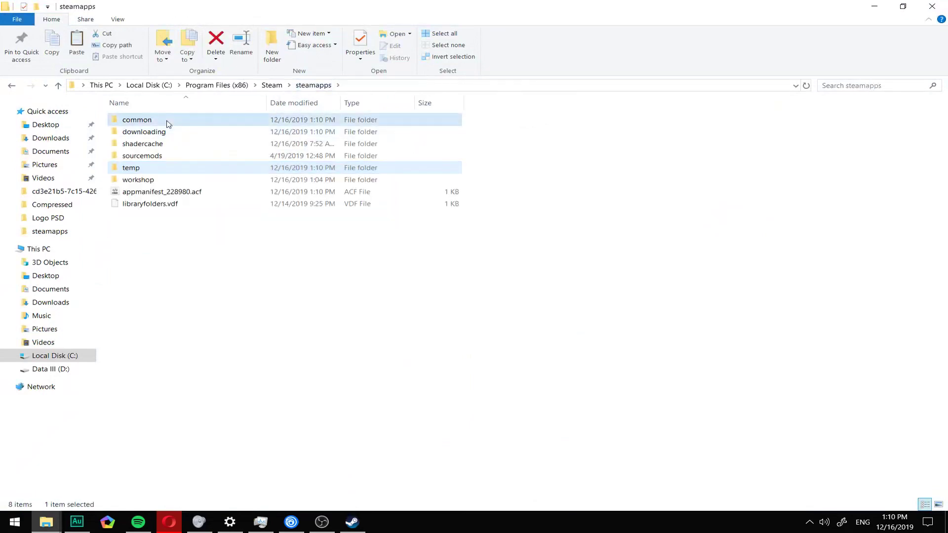
{"action": "key", "text": "alt+Tab"}
Step: Attempt to reinstall the game, acknowledge the disk-space error, and cancel
{"action": "left_click", "coordinate": [223, 237]}
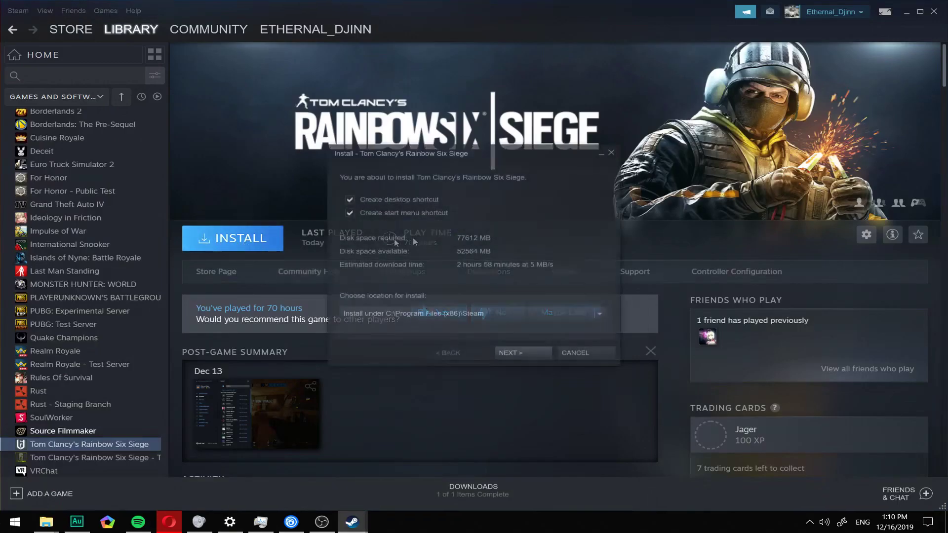
{"action": "left_click", "coordinate": [512, 352]}
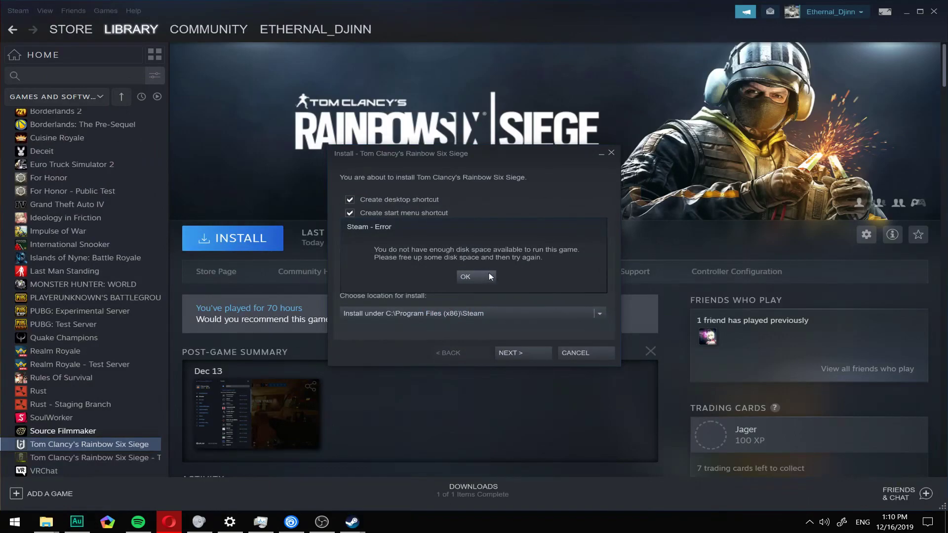
{"action": "left_click", "coordinate": [485, 279]}
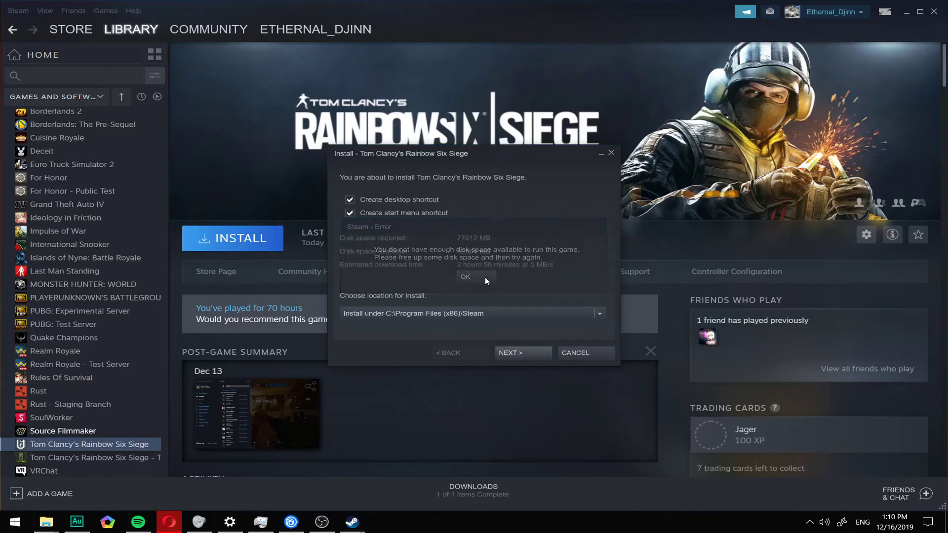
{"action": "left_click", "coordinate": [566, 352]}
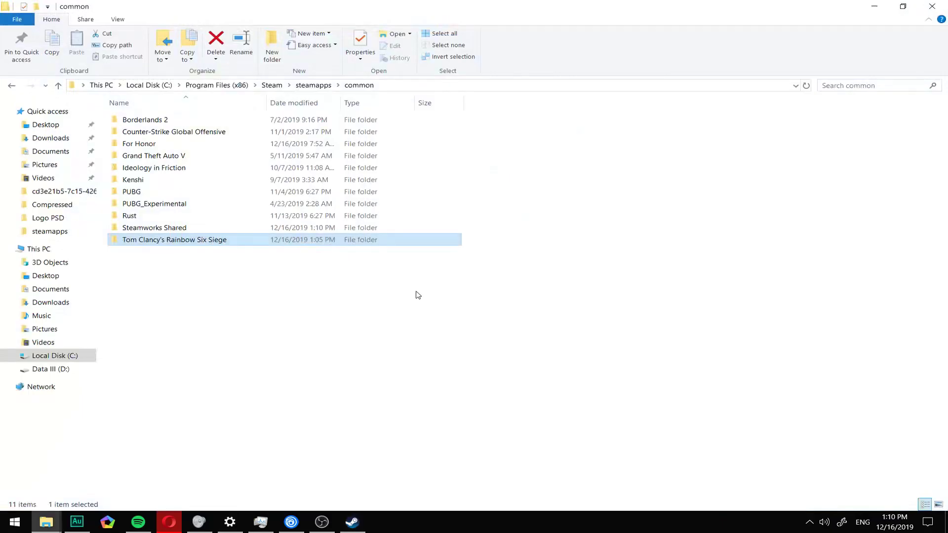
Step: Inspect steamapps and its appmanifest_228980.acf file, then preview the open folder windows
{"action": "key", "text": "alt+Tab"}
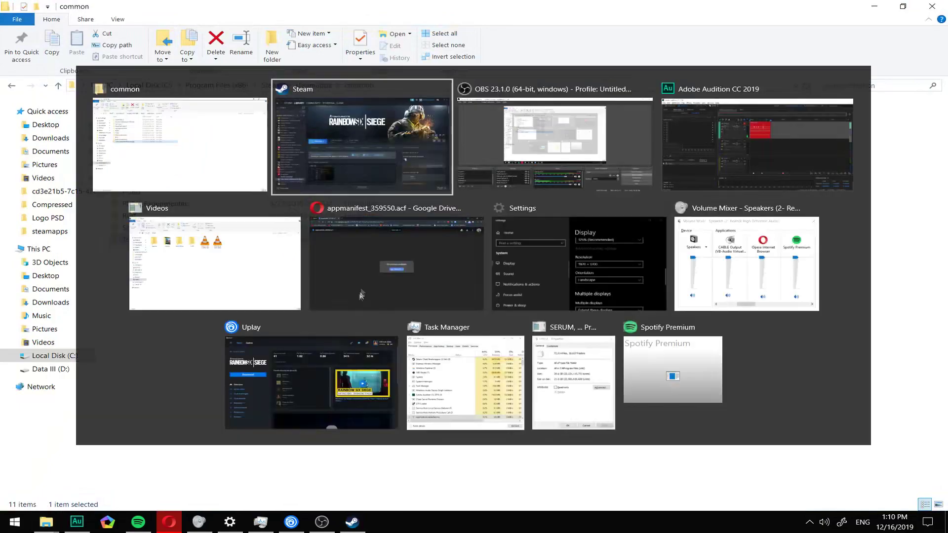
{"action": "key", "text": "alt+Tab"}
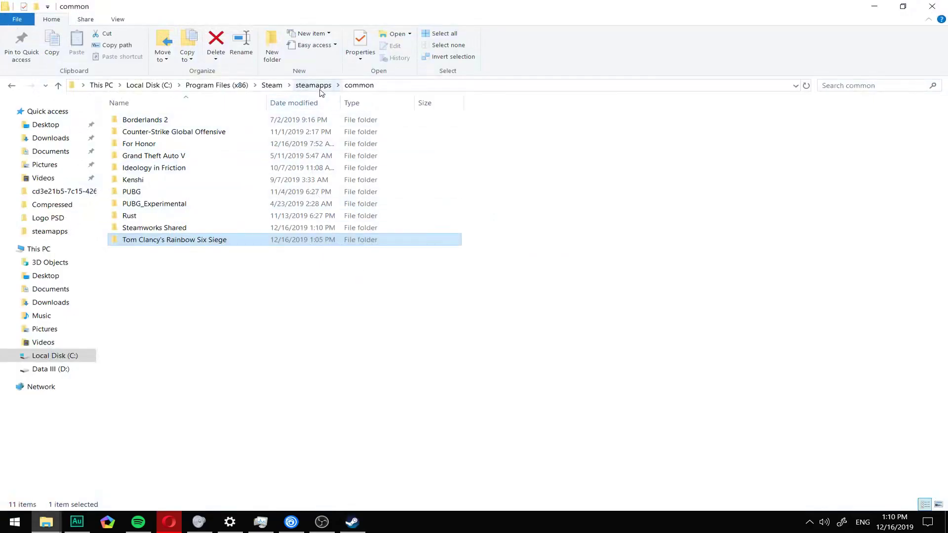
{"action": "left_click", "coordinate": [320, 87]}
{"action": "left_click", "coordinate": [189, 192]}
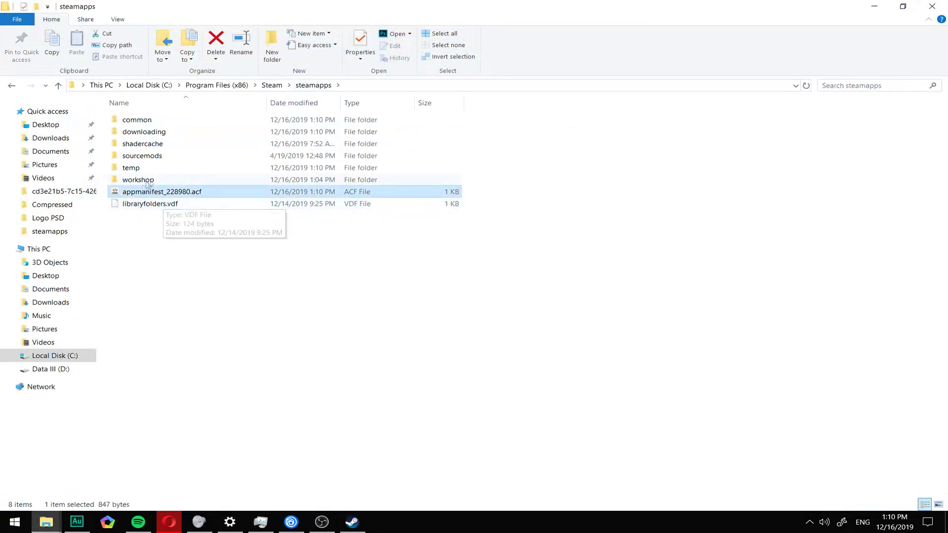
{"action": "left_click", "coordinate": [173, 218]}
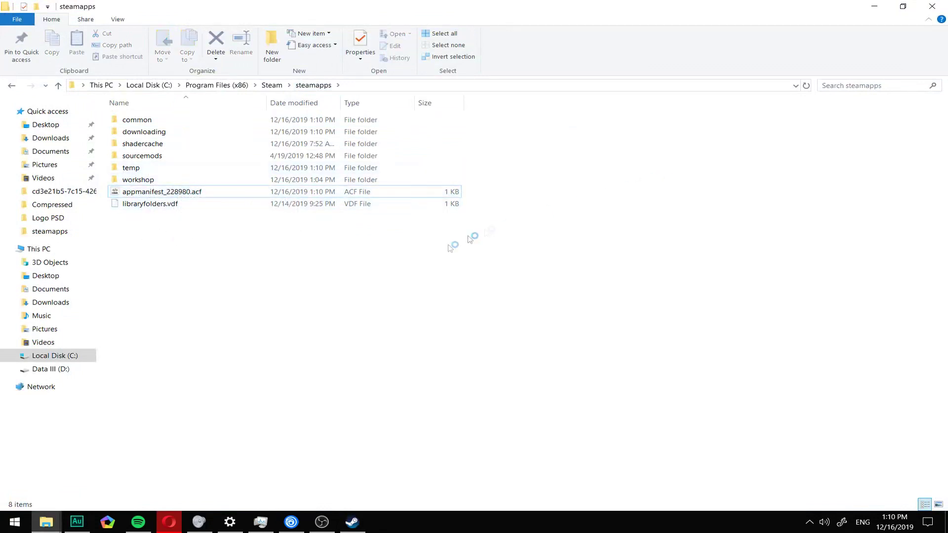
{"action": "left_click", "coordinate": [46, 522]}
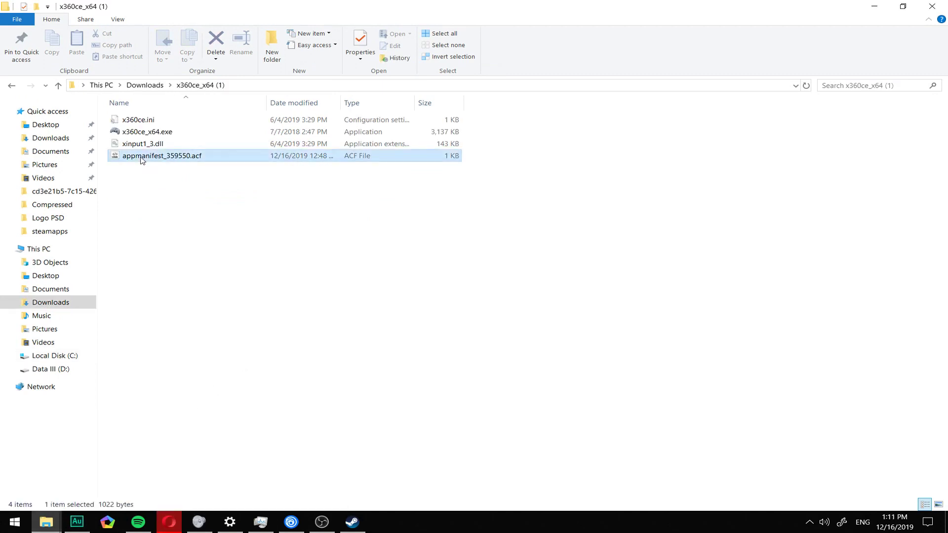
Step: Select appmanifest_359550.acf, check its game ID without renaming, and copy it
{"action": "mouse_move", "coordinate": [202, 185]}
{"action": "left_mouse_down"}
{"action": "mouse_move", "coordinate": [139, 160]}
{"action": "mouse_move", "coordinate": [191, 157]}
{"action": "left_mouse_up"}
{"action": "key", "text": "F2"}
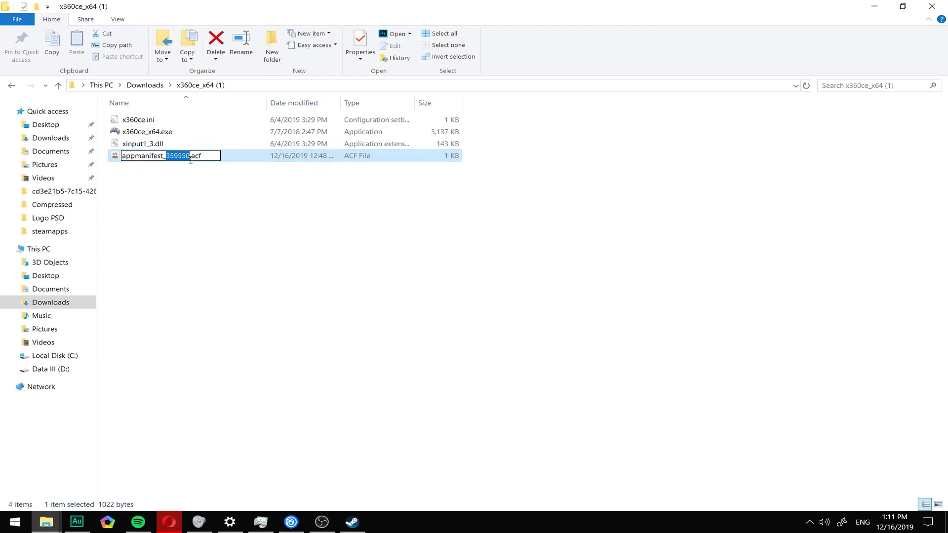
{"action": "key", "text": "ctrl+c"}
{"action": "key", "text": "Return"}
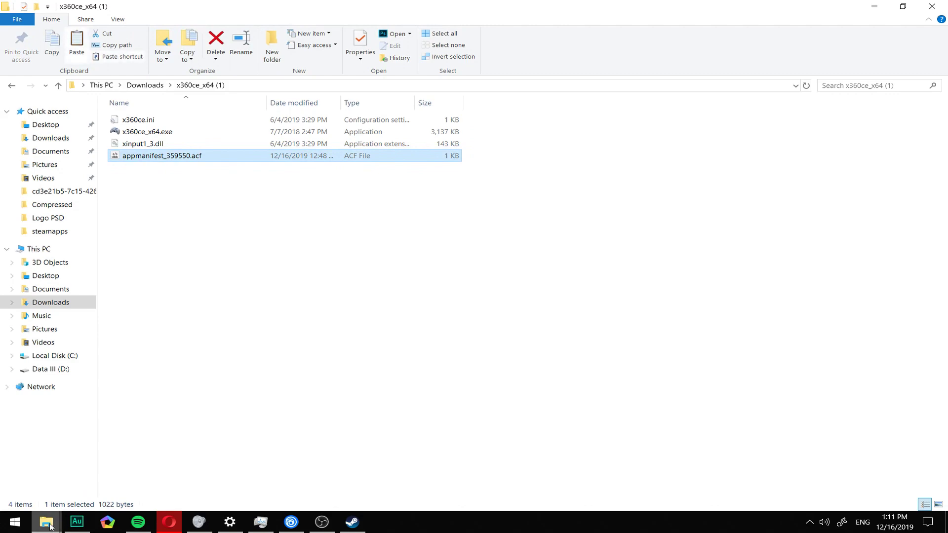
Step: Paste appmanifest_359550.acf into C:\Program Files (x86)\Steam\steamapps
{"action": "left_click", "coordinate": [101, 457]}
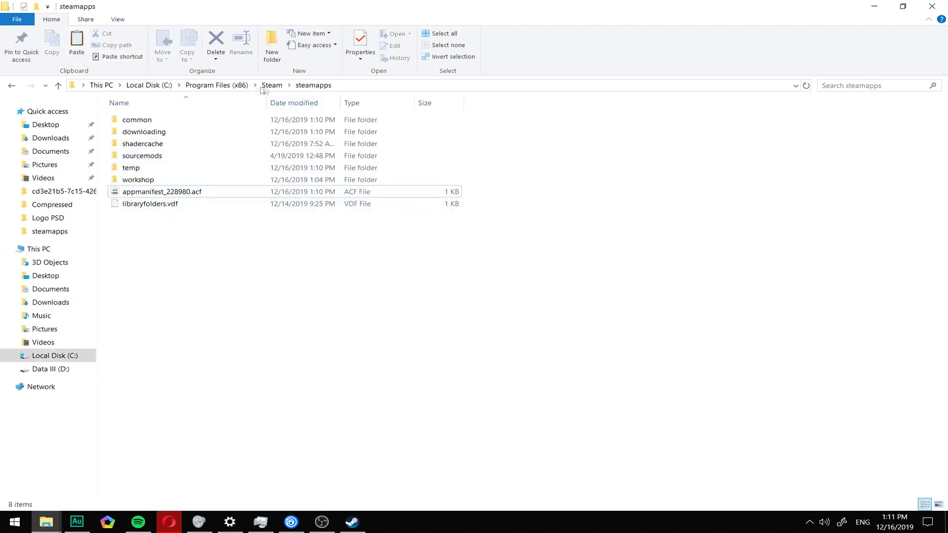
{"action": "left_click", "coordinate": [215, 85]}
{"action": "scroll", "coordinate": [132, 427], "scroll_direction": "down", "scroll_amount": 1}
{"action": "scroll", "coordinate": [131, 427], "scroll_direction": "down", "scroll_amount": 2}
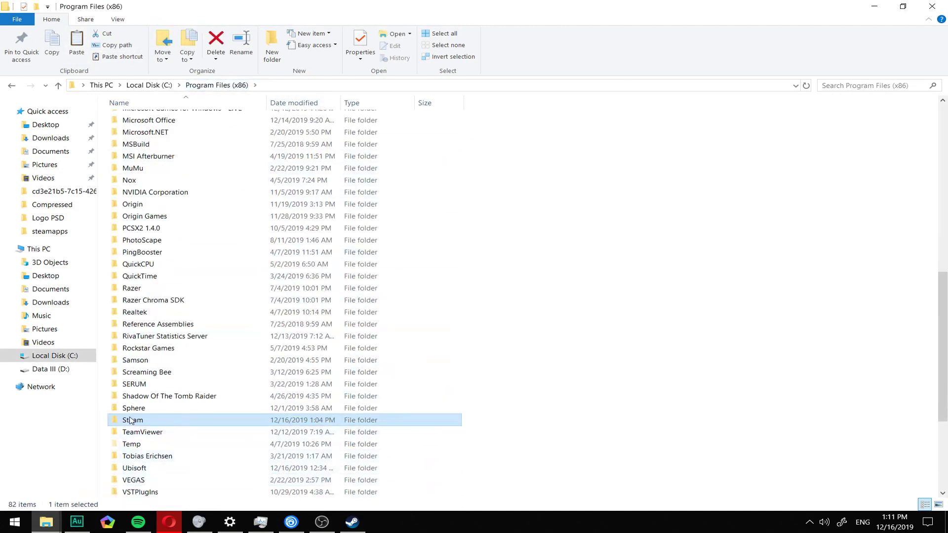
{"action": "double_click", "coordinate": [132, 427]}
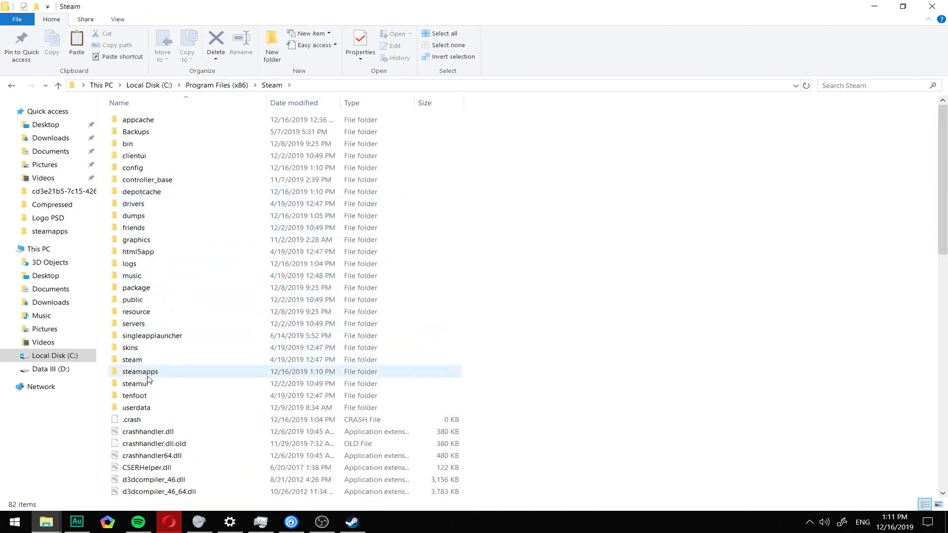
{"action": "double_click", "coordinate": [145, 370]}
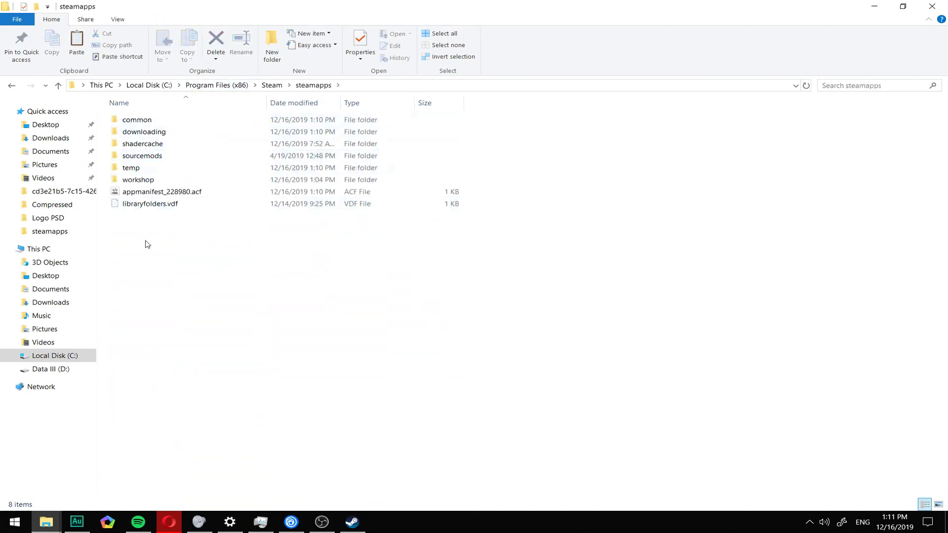
{"action": "key", "text": "ctrl+v"}
Step: Exit Steam completely from its notification-area icon
{"action": "left_click", "coordinate": [351, 521]}
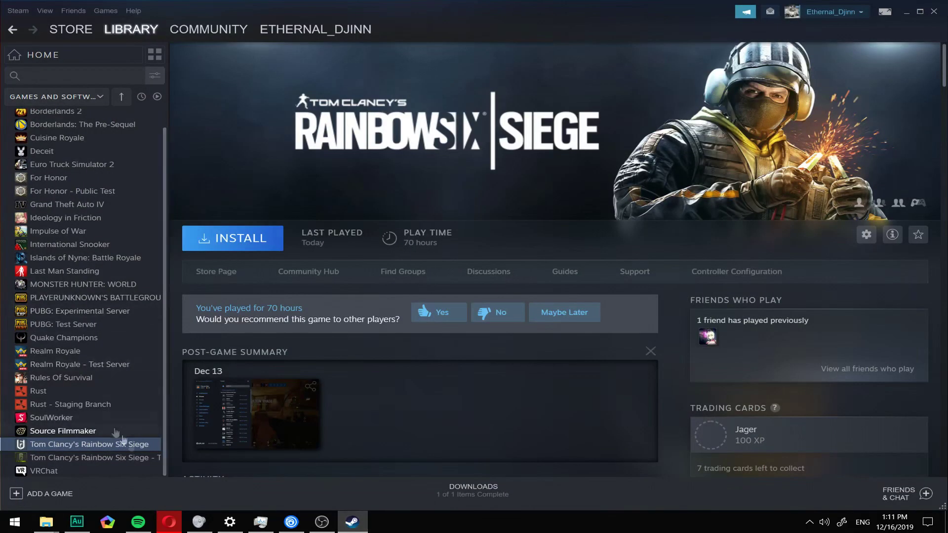
{"action": "left_click", "coordinate": [810, 522]}
{"action": "right_click", "coordinate": [823, 467]}
{"action": "left_click", "coordinate": [820, 453]}
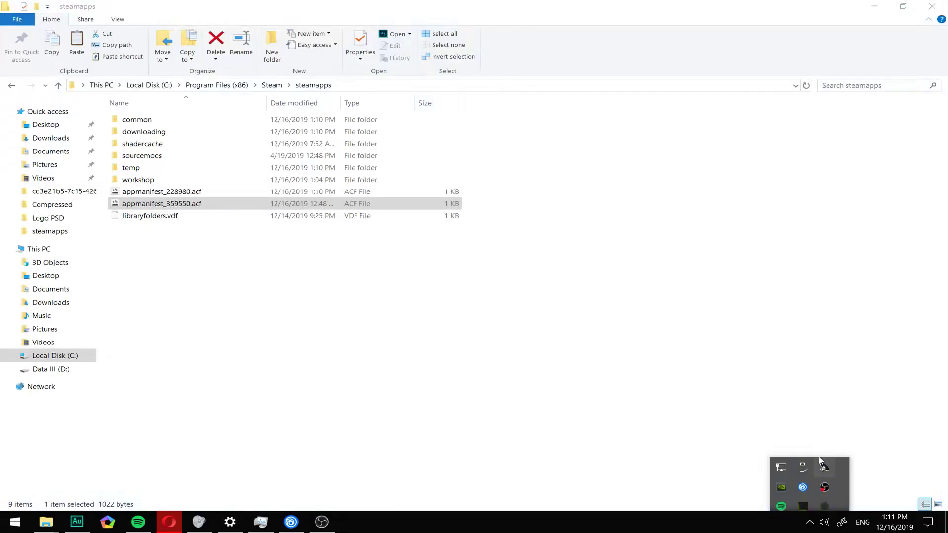
{"action": "left_click", "coordinate": [14, 522]}
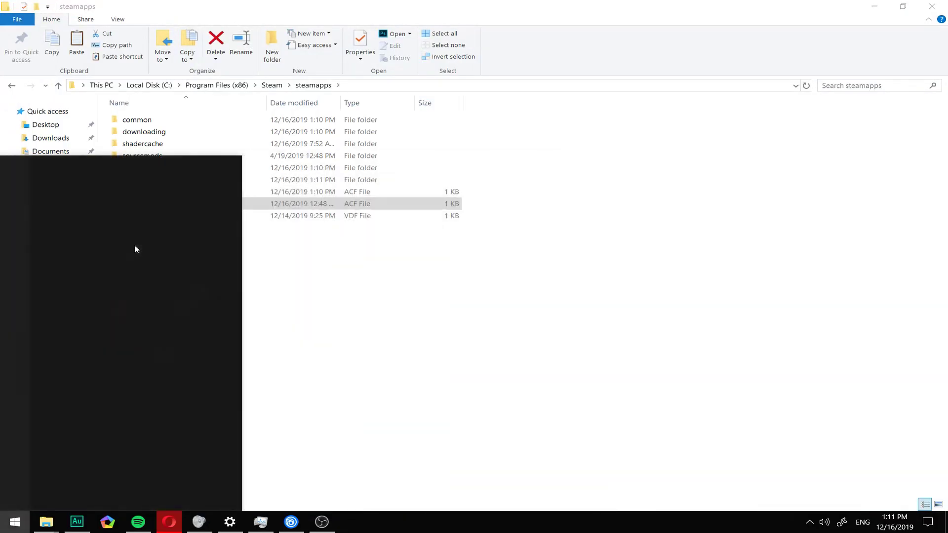
{"action": "type", "text": "a"}
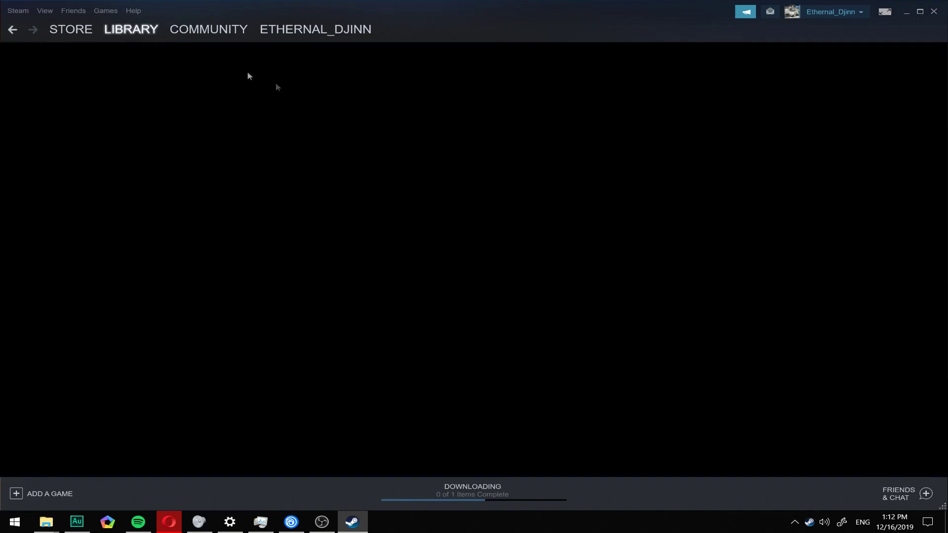
Step: Check Rainbow Six Siege's download progress, press Play, and return to Library Home
{"action": "left_click", "coordinate": [472, 488]}
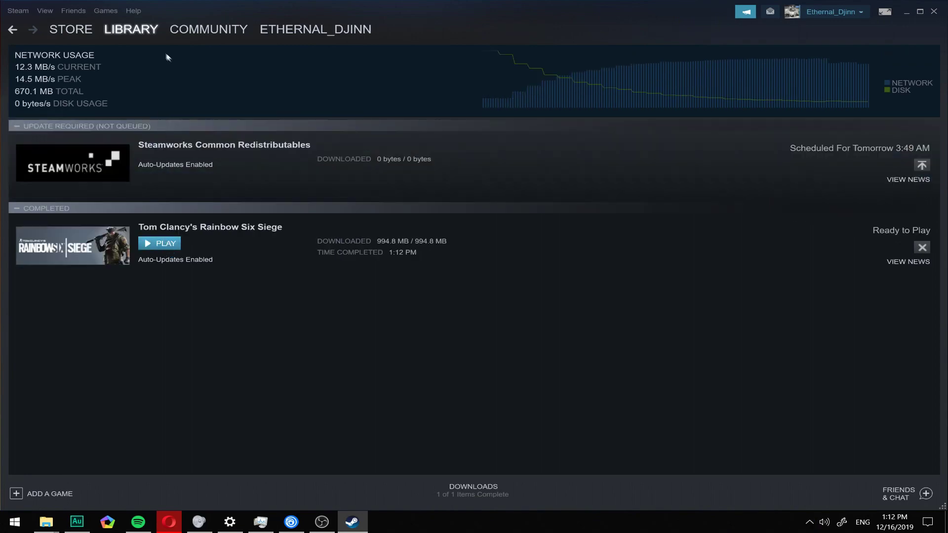
{"action": "left_click", "coordinate": [136, 44]}
{"action": "left_click", "coordinate": [205, 361]}
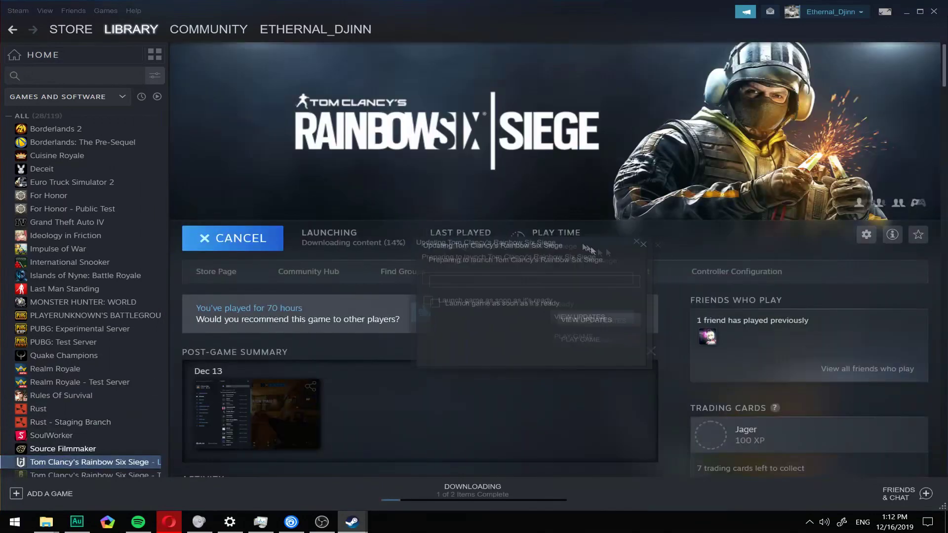
{"action": "left_click", "coordinate": [470, 489]}
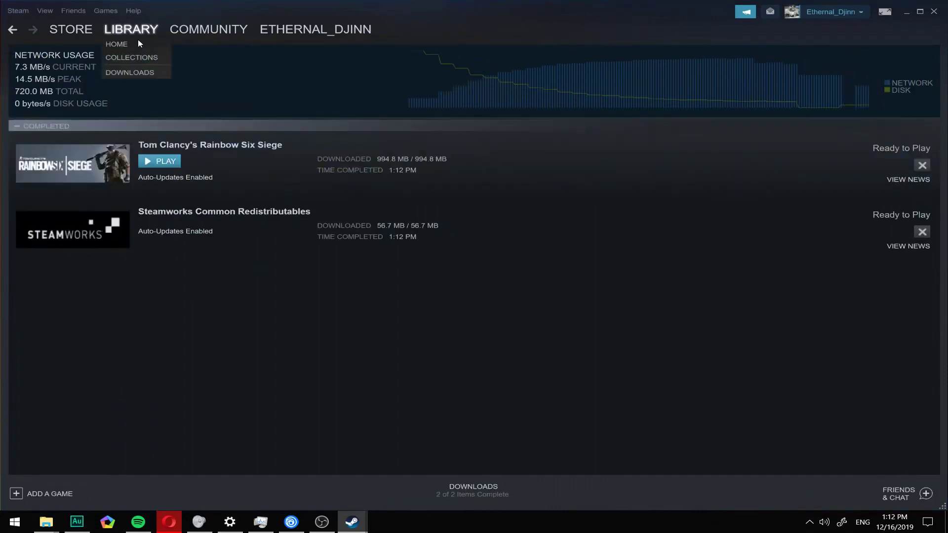
{"action": "left_click", "coordinate": [139, 44]}
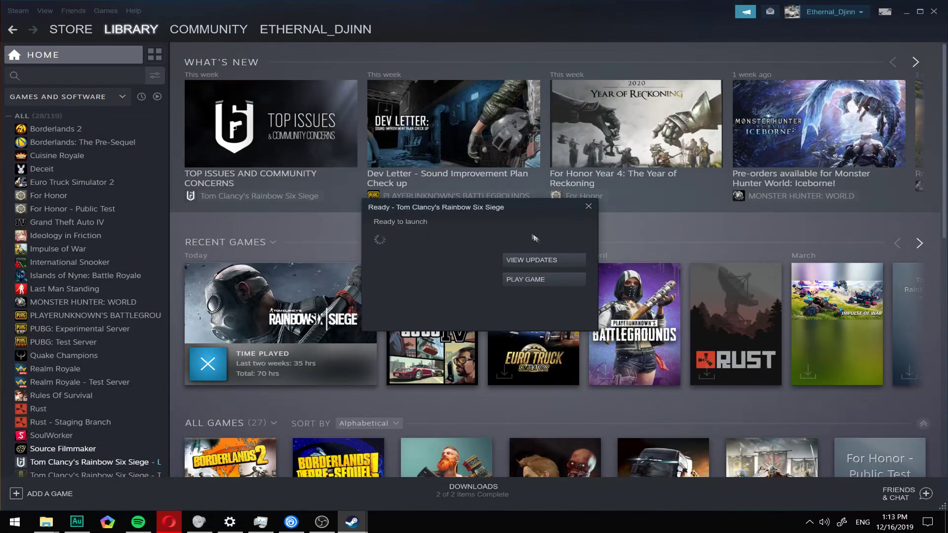
Step: Dismiss the Ready dialog and start Rainbow Six Siege through Uplay's Play Game
{"action": "left_click", "coordinate": [537, 286]}
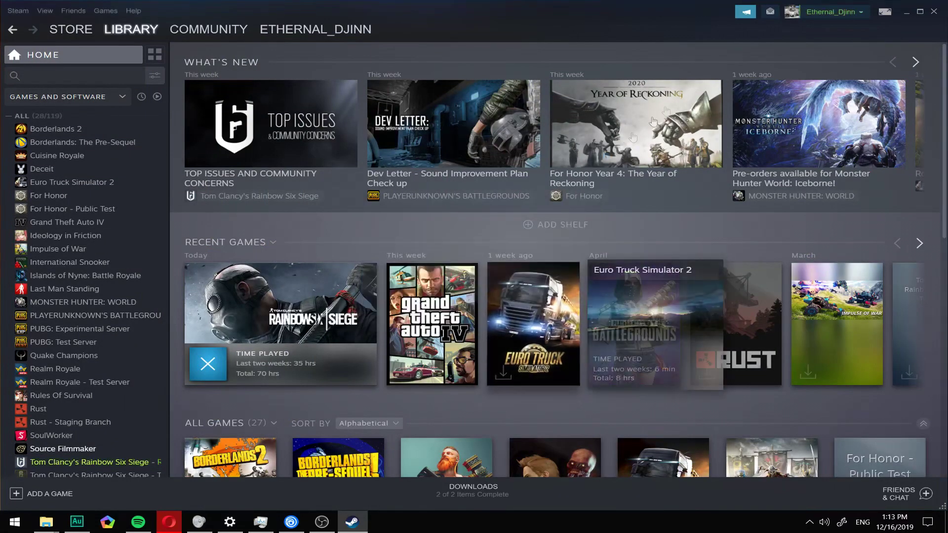
{"action": "left_click", "coordinate": [833, 12]}
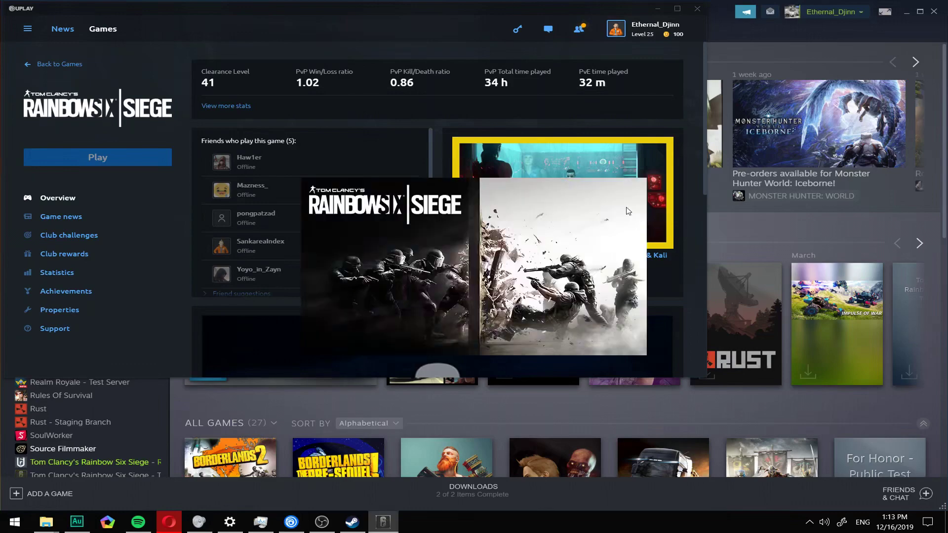
{"action": "left_click", "coordinate": [790, 223]}
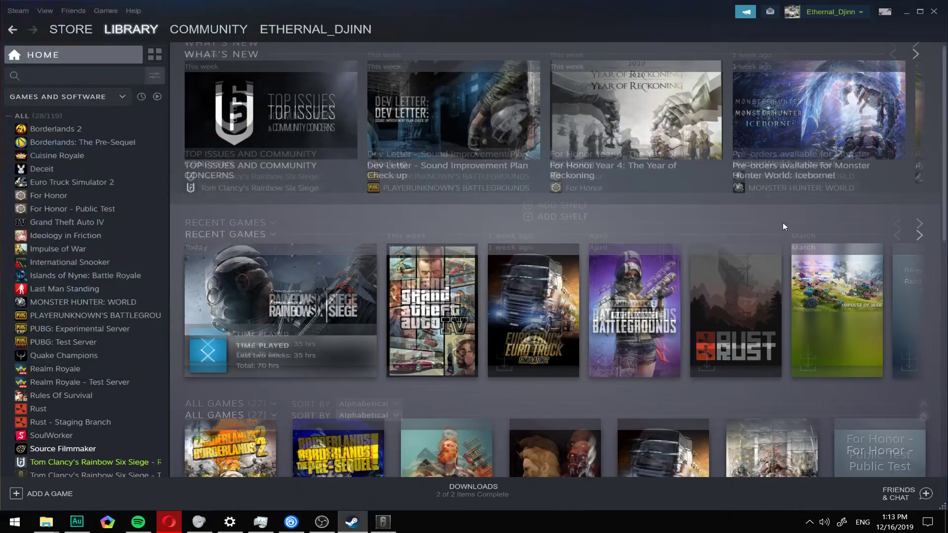
{"action": "scroll", "coordinate": [785, 223], "scroll_direction": "down", "scroll_amount": 3}
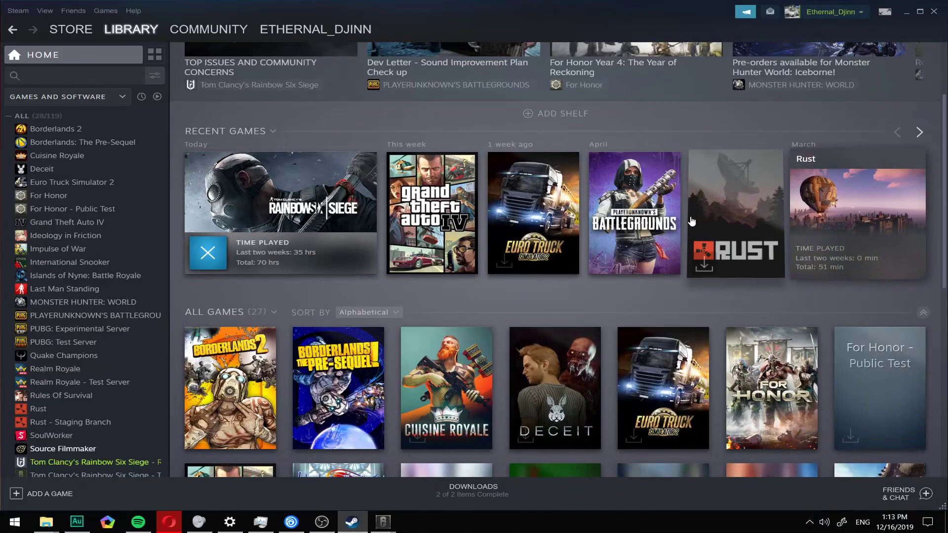